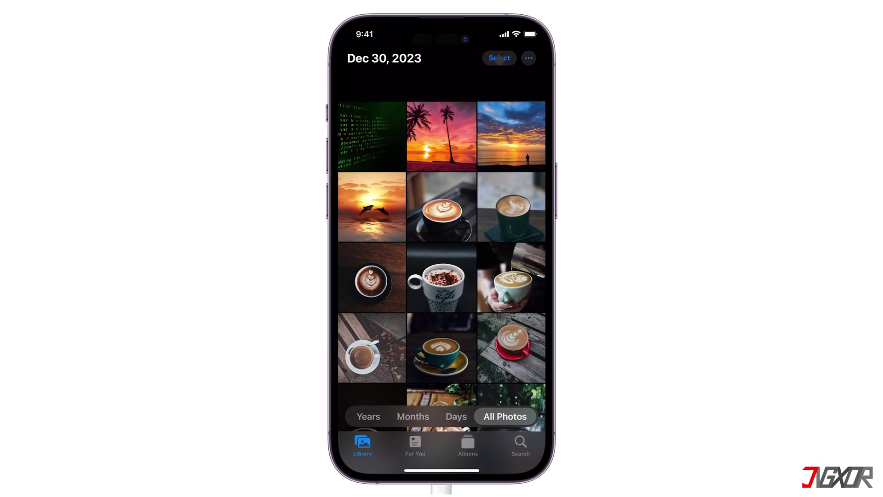
- Tick the coffee photos in rows two and three and bring up the share sheet for them
click(500, 56)
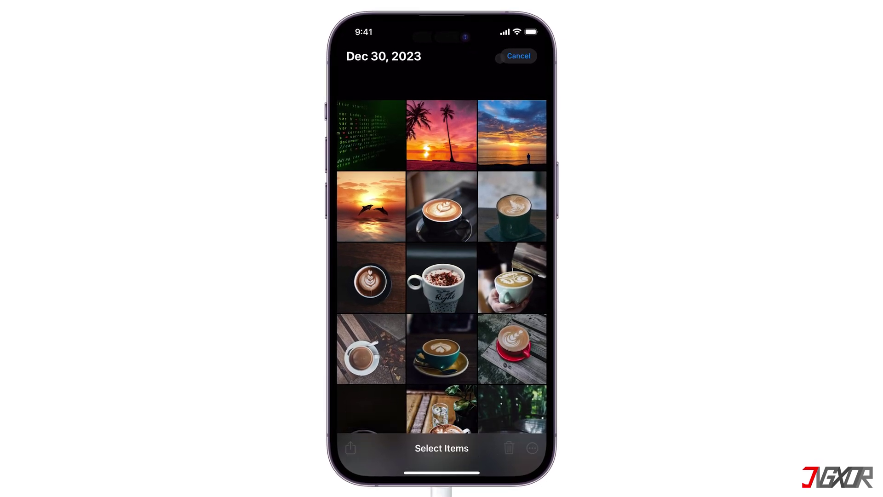
click(422, 212)
click(510, 209)
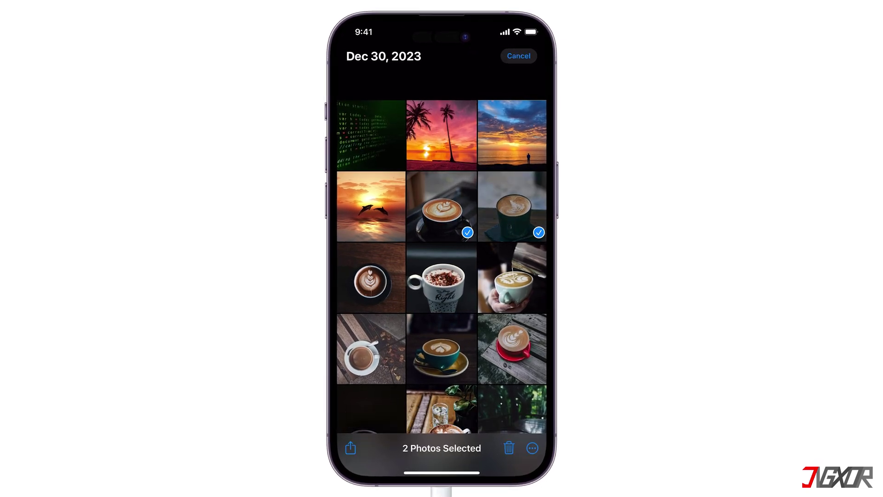
click(379, 281)
click(428, 286)
click(513, 291)
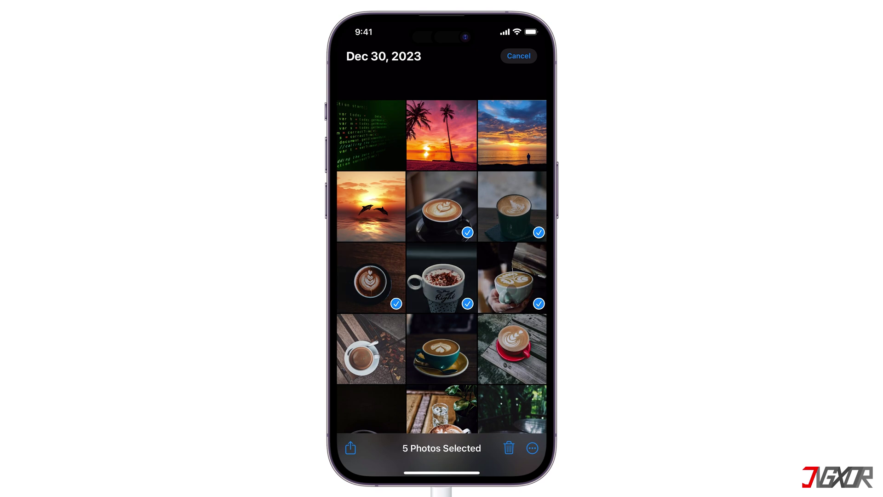
click(351, 447)
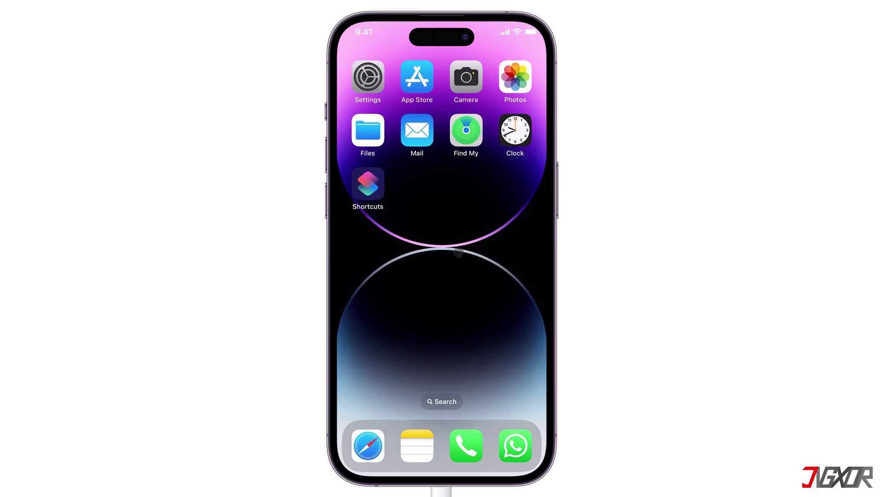
- Reopen the library, reselect the five row-two and row-three coffee photos, and open sharing options
click(520, 85)
click(500, 56)
click(442, 206)
click(512, 206)
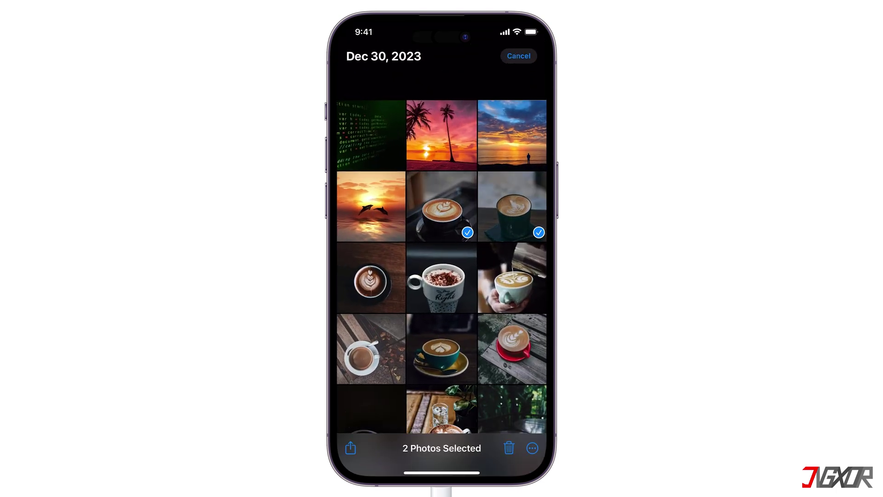
click(378, 280)
click(427, 287)
click(514, 290)
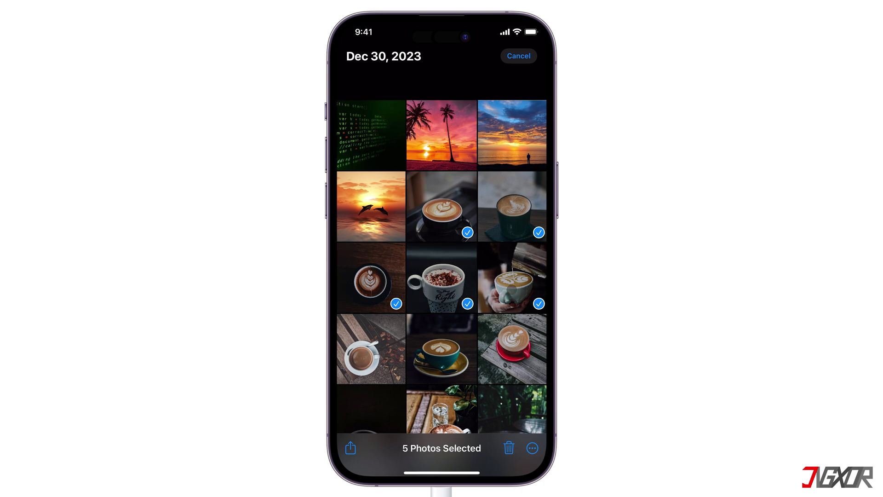
click(351, 448)
scroll(442, 322, down, 5)
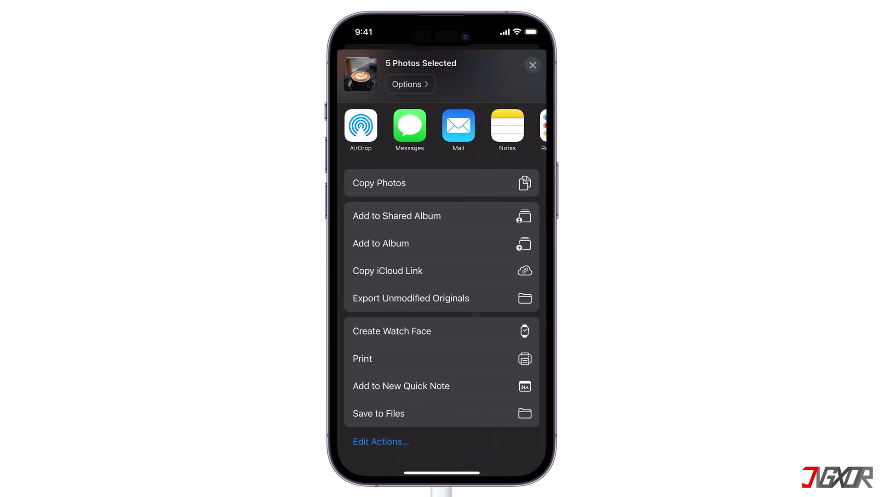
- Save the five coffee photos to External Drive via Save to Files, then exit selection mode
click(417, 414)
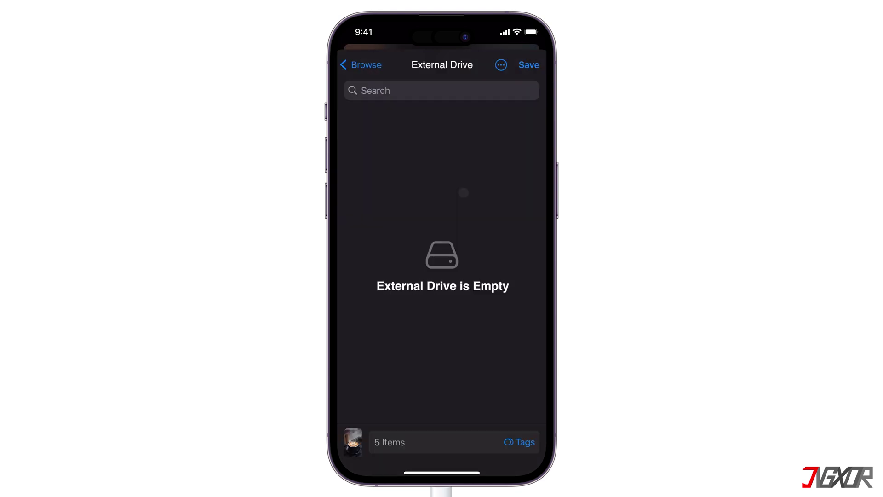
click(525, 65)
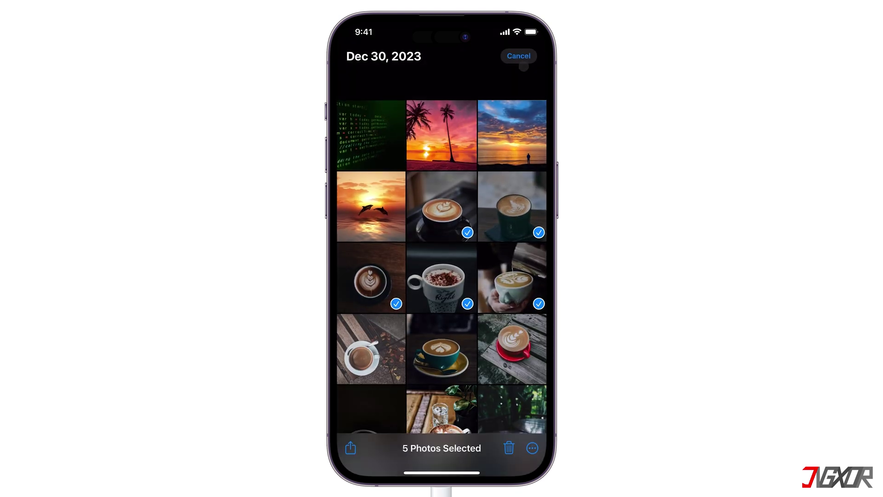
click(519, 56)
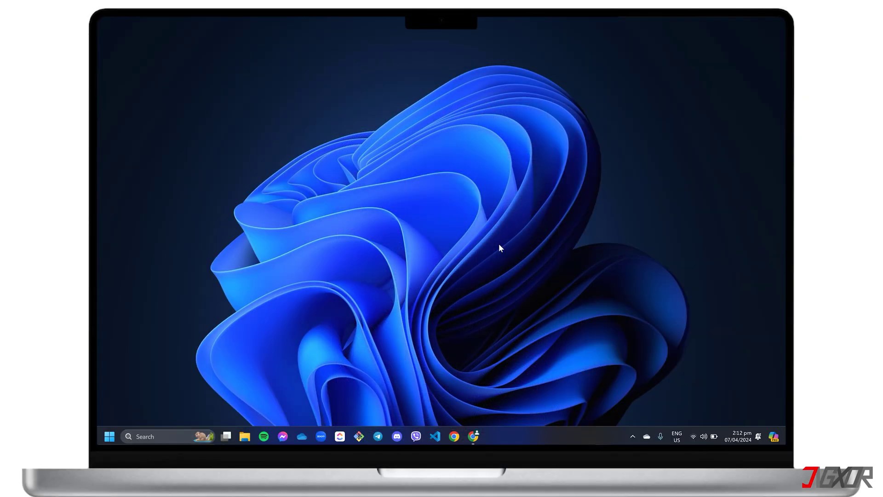
- Launch Chrome from the taskbar and load snapdrop.net
click(473, 437)
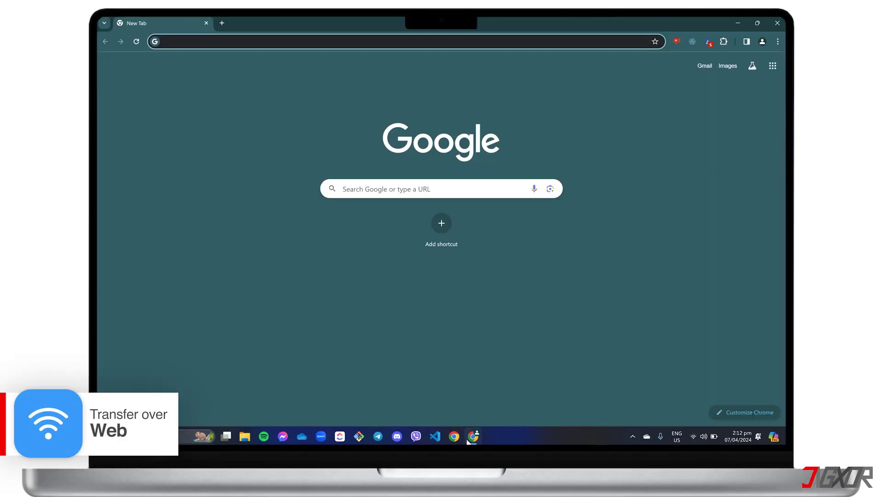
text(snapdrop.net)
key(Return)
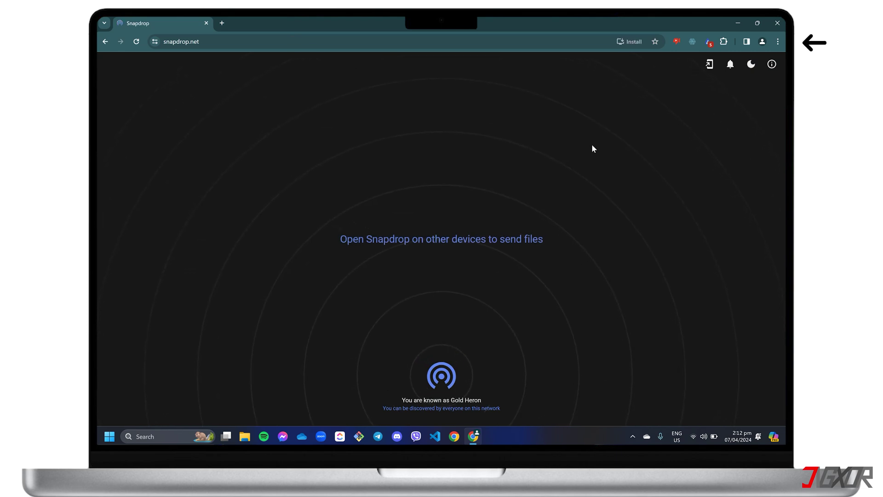
- Set Chrome's download location to ESD-USB (E:) and turn off asking where to save each download
click(779, 44)
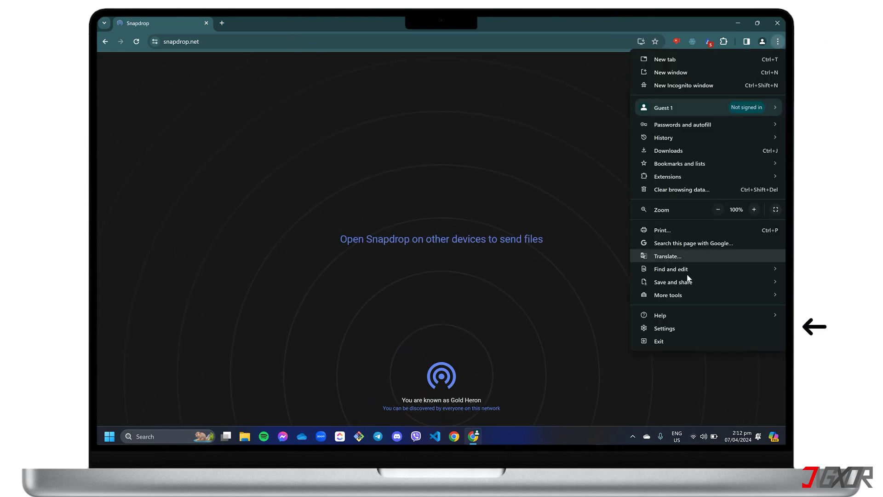
click(671, 332)
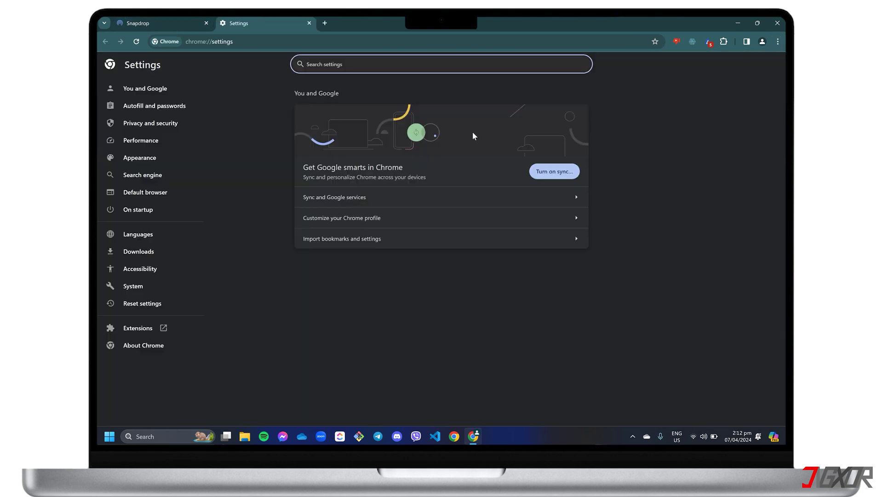
click(148, 251)
click(564, 122)
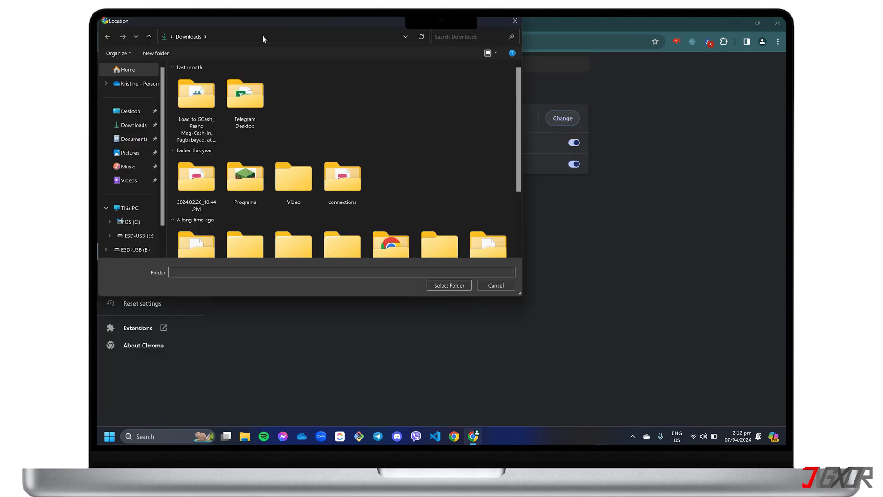
click(128, 209)
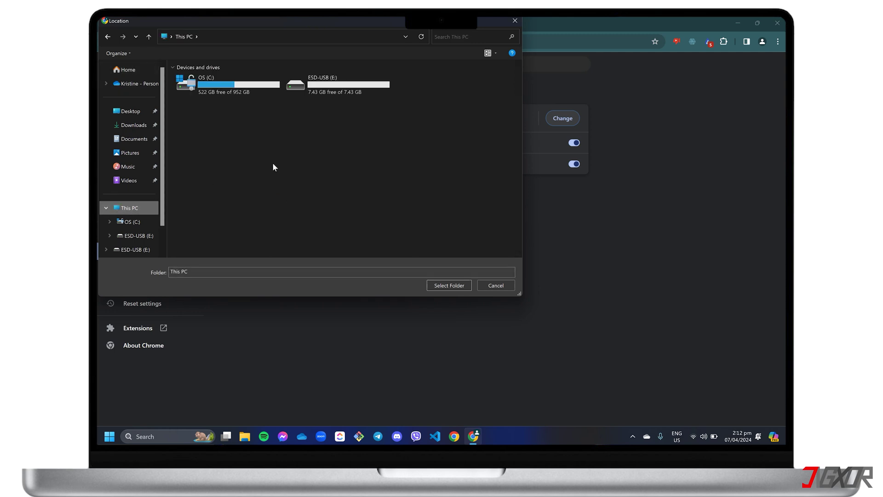
click(342, 91)
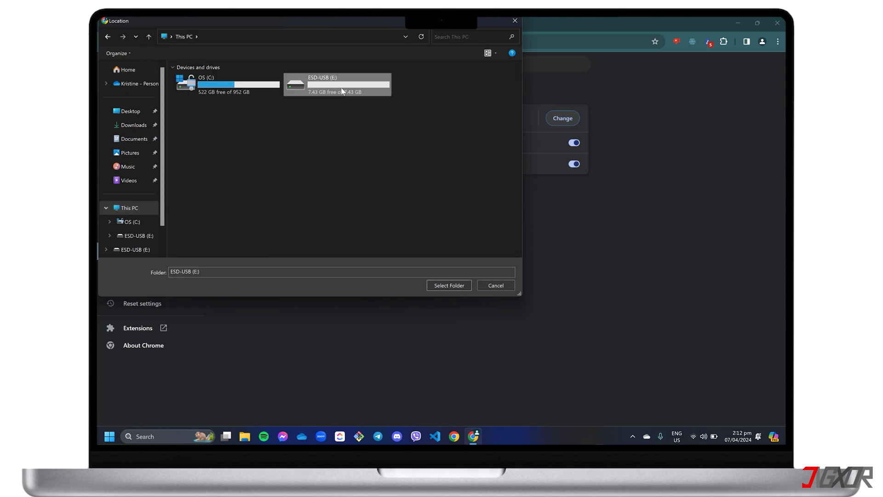
click(448, 286)
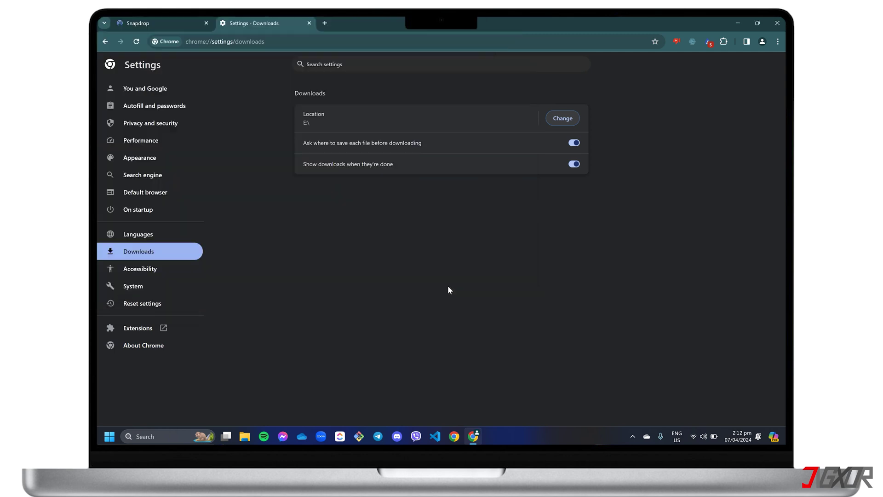
click(574, 143)
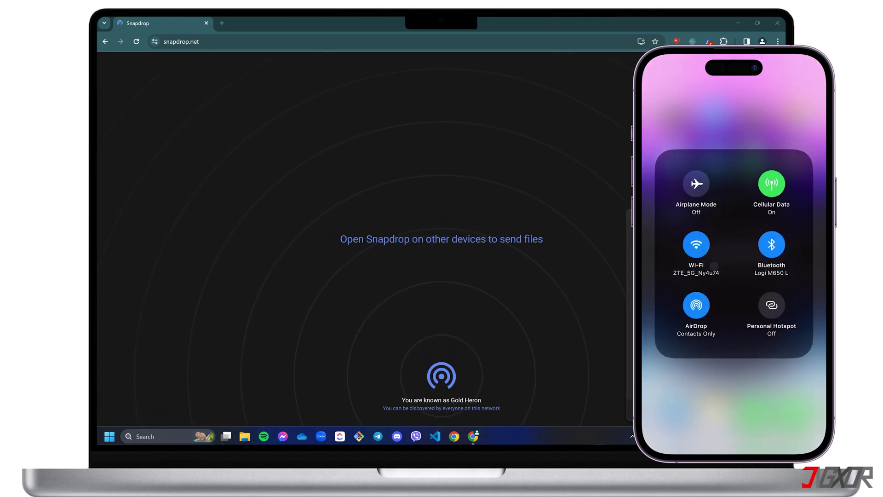
- From the iPhone, send four coffee photos from the Photo Library to Gold Heron
click(693, 437)
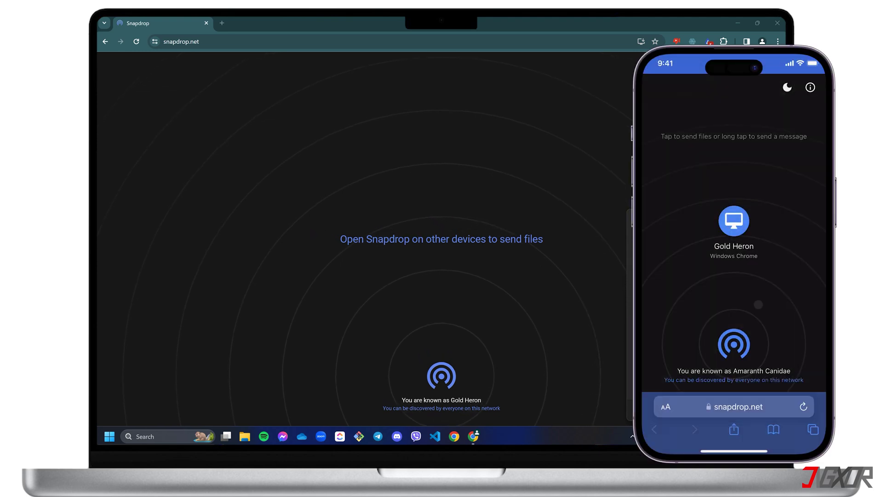
click(742, 220)
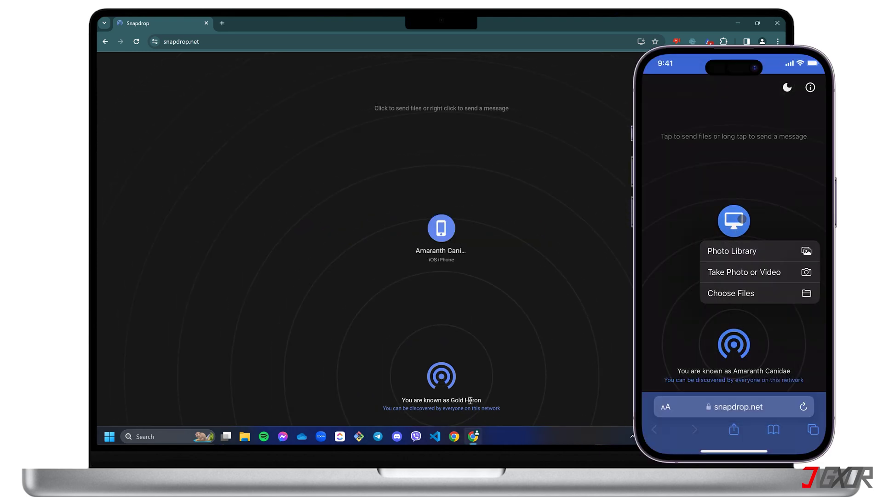
click(732, 251)
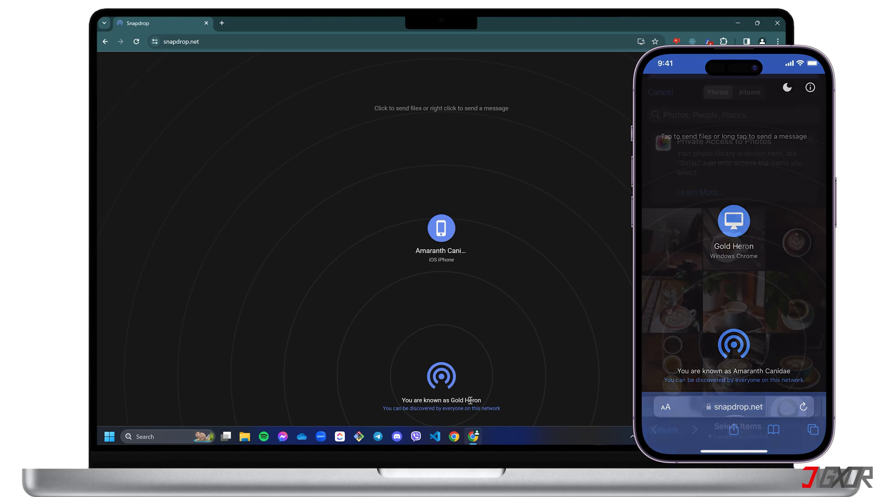
click(686, 339)
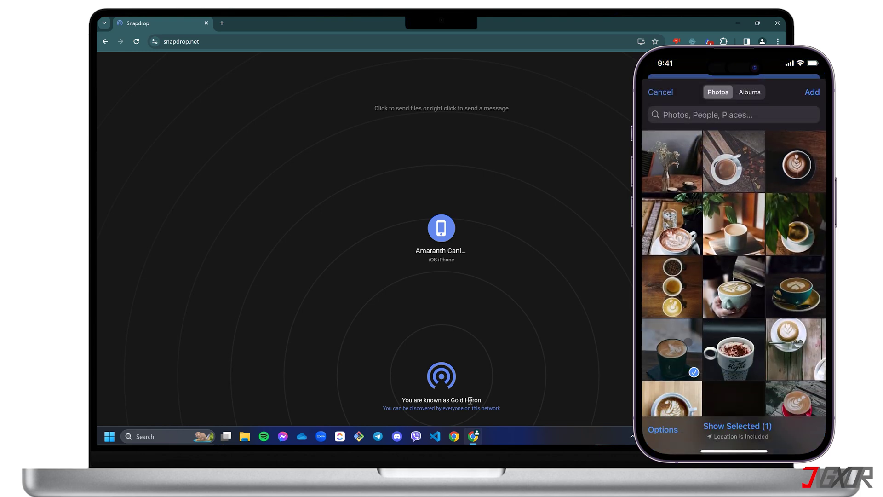
click(736, 347)
click(796, 286)
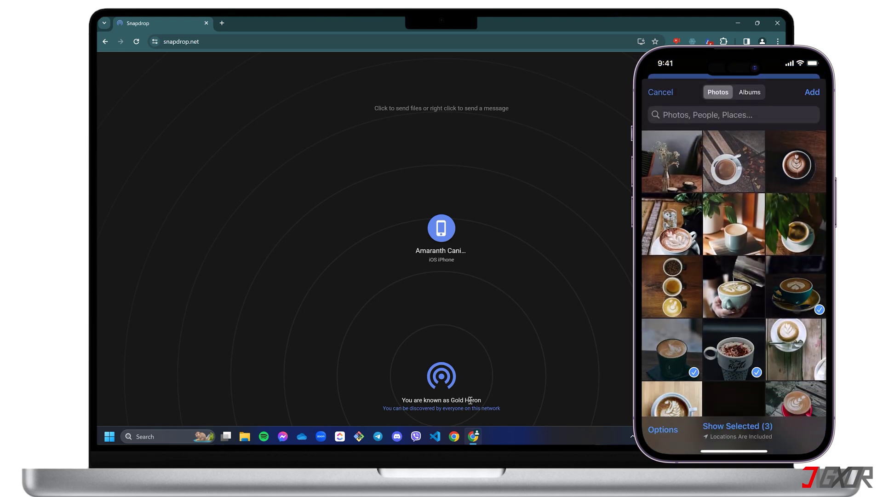
click(796, 349)
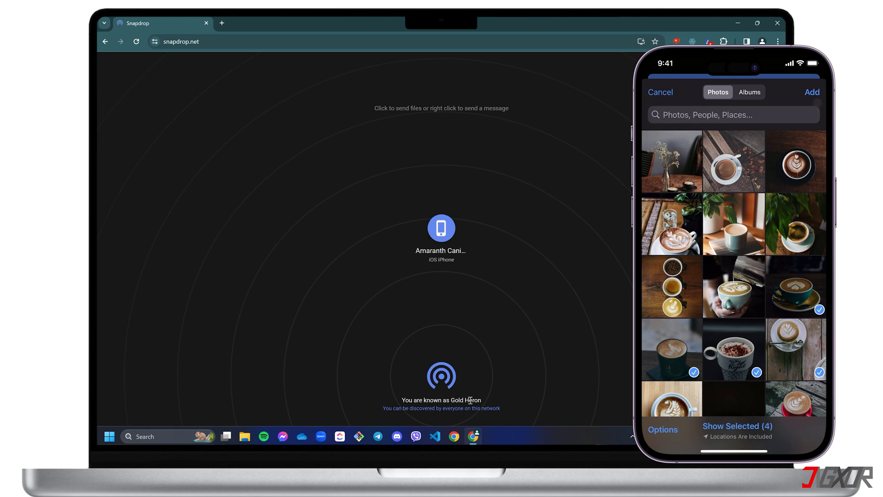
click(813, 92)
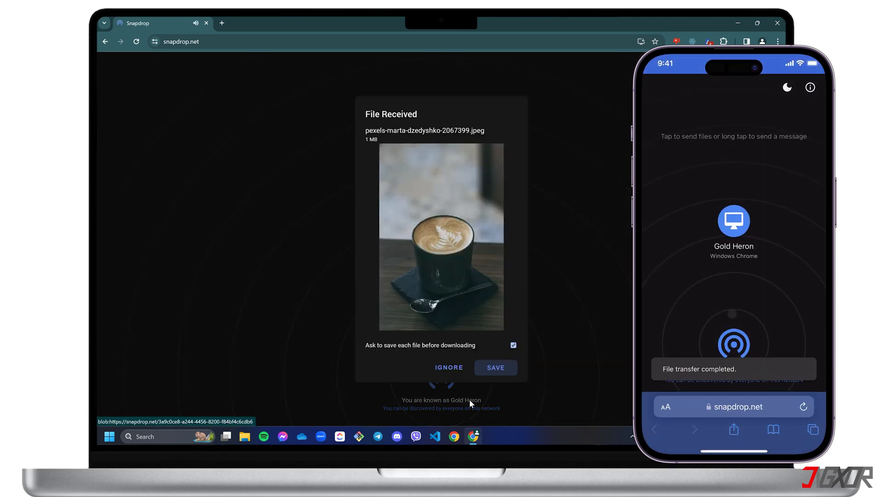
- Save each received coffee photo, including pexels-marta-dzedyshko-2067432.jpeg, then open ESD-USB (E:)
click(484, 364)
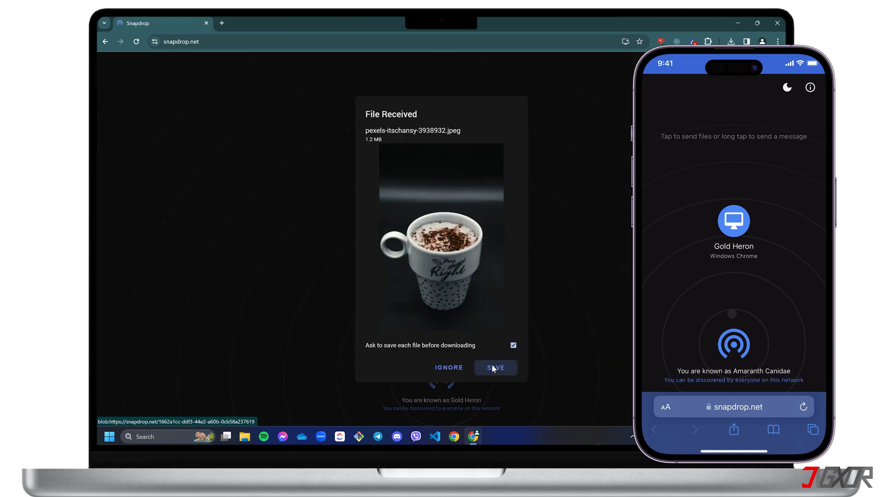
click(492, 365)
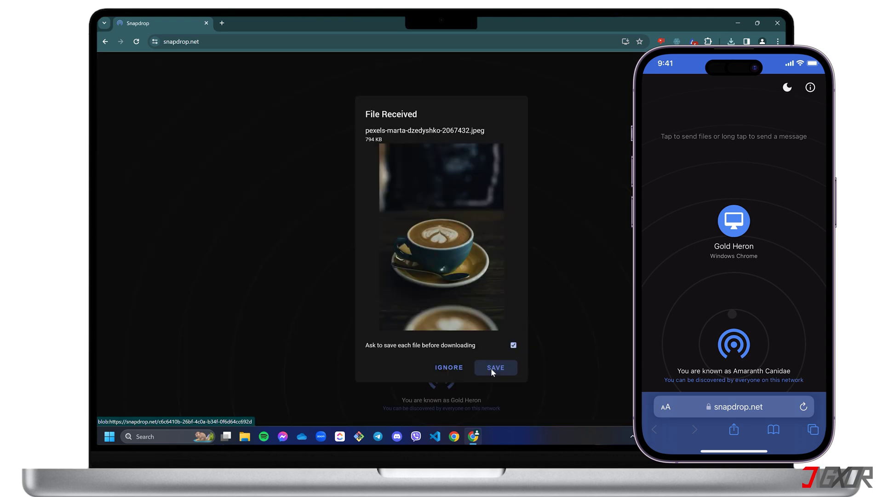
click(490, 368)
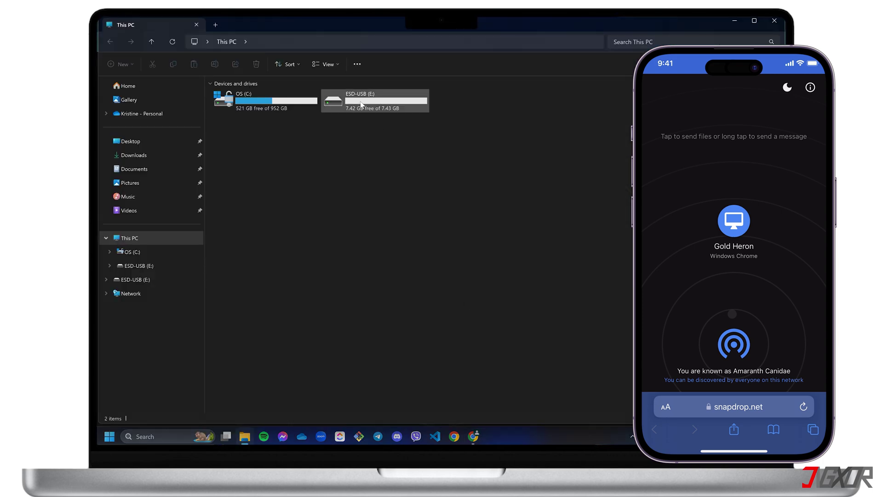
click(372, 101)
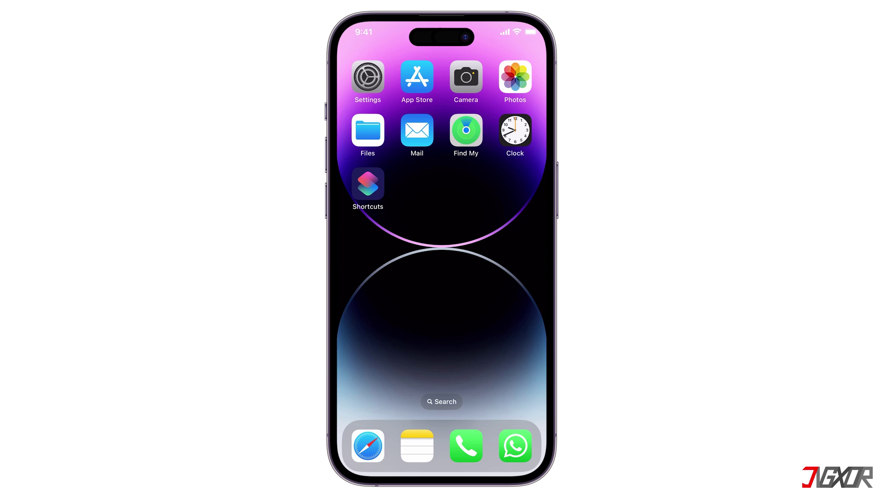
- In Settings > Photos, keep iCloud Photos on and choose Optimize iPhone Storage
click(375, 85)
scroll(467, 197, down, 15)
scroll(489, 256, down, 2)
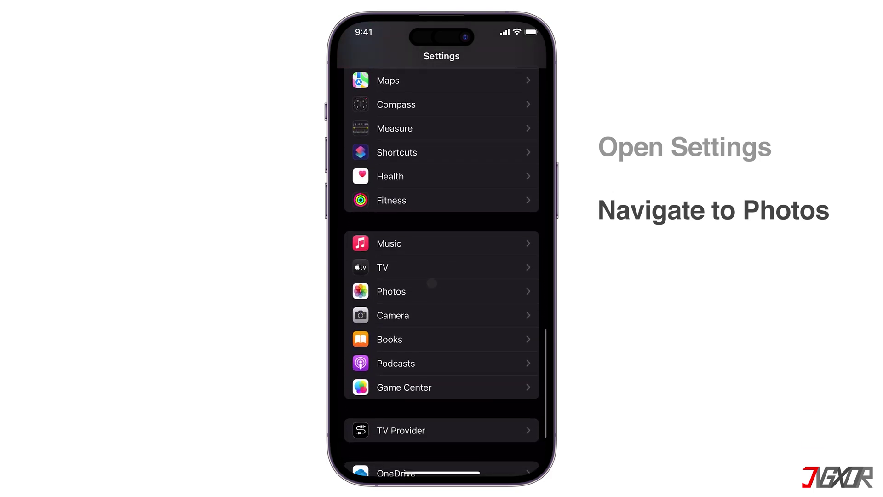
click(429, 288)
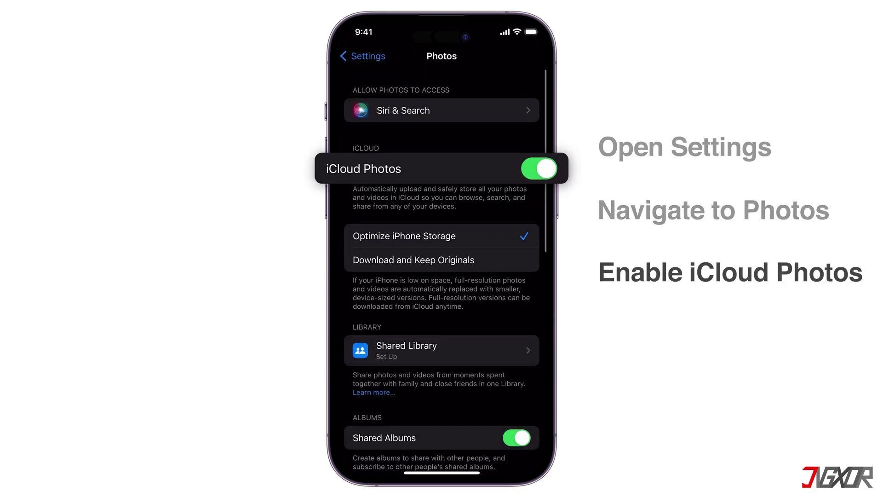
click(481, 237)
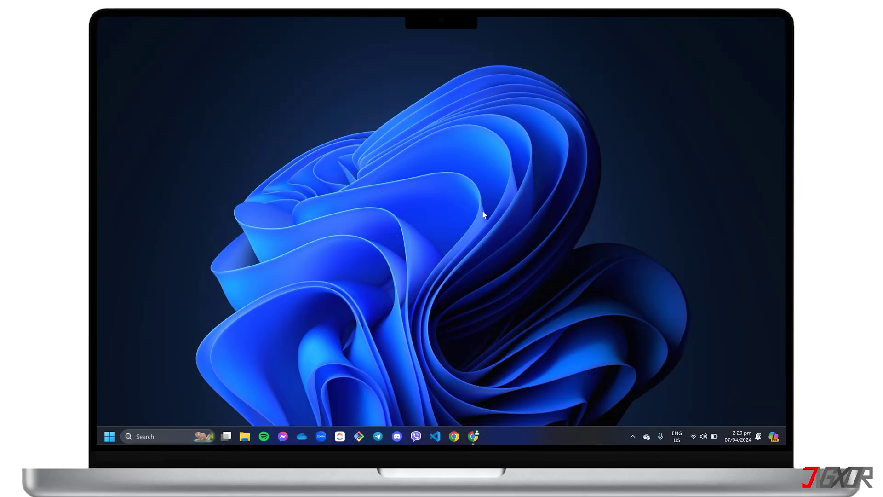
- In Chrome's iCloud Photos, select the five row-two coffee photos and download them
click(474, 436)
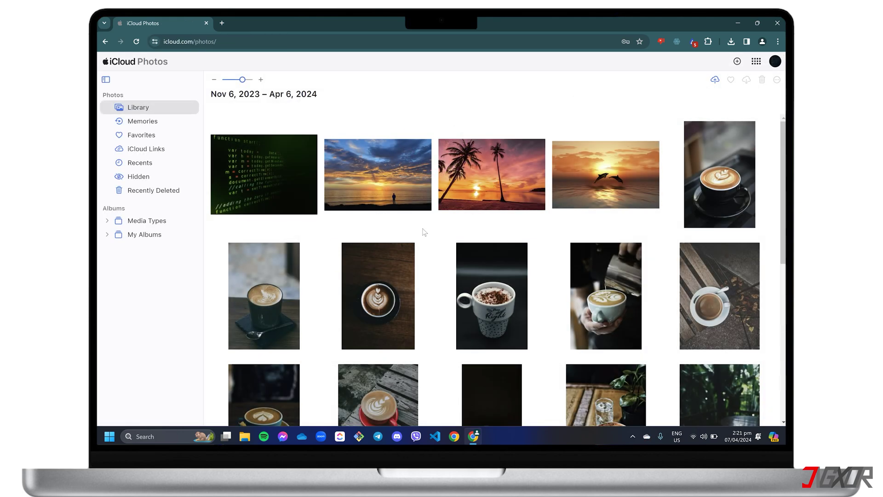
click(276, 294)
shift+click(692, 300)
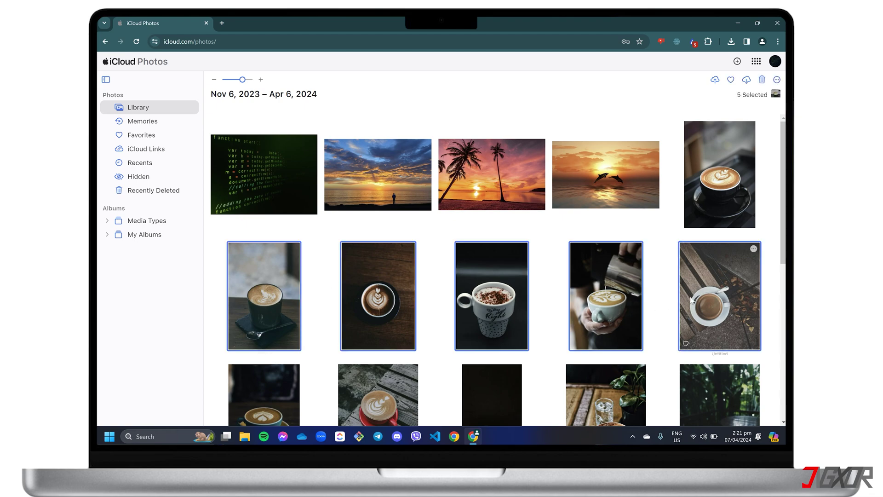
click(745, 83)
- Extract the iCloud Photos zip on ESD-USB (E:) and open its nested iCloud Photos folder
key(super+e)
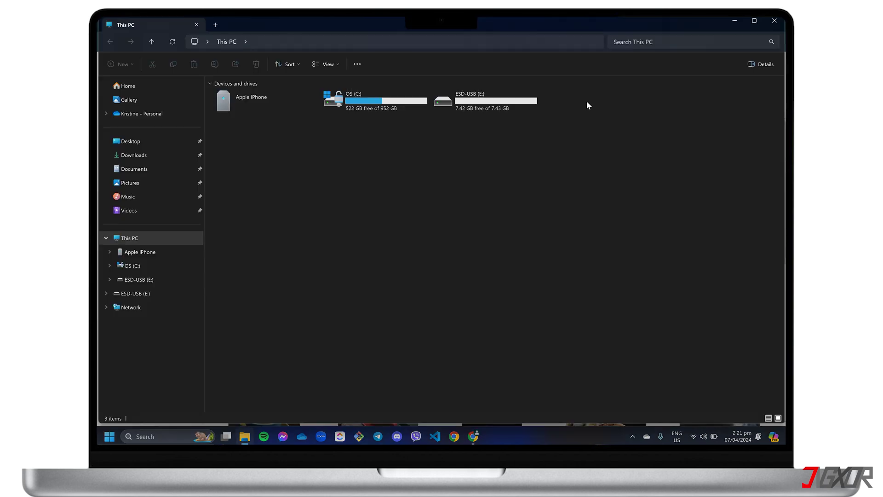
double_click(489, 109)
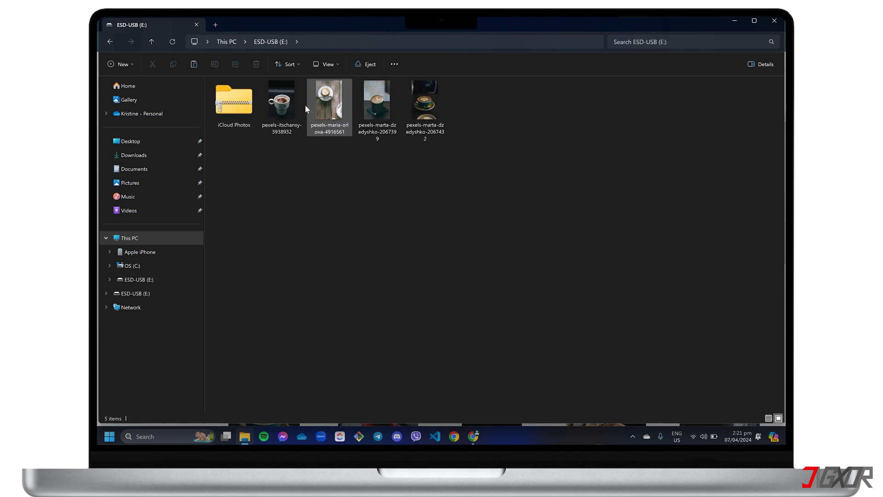
right_click(235, 102)
click(279, 193)
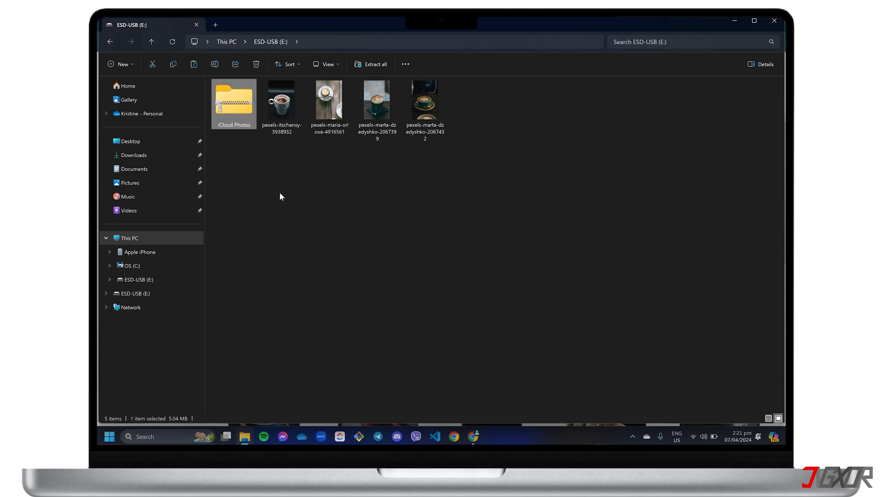
click(512, 313)
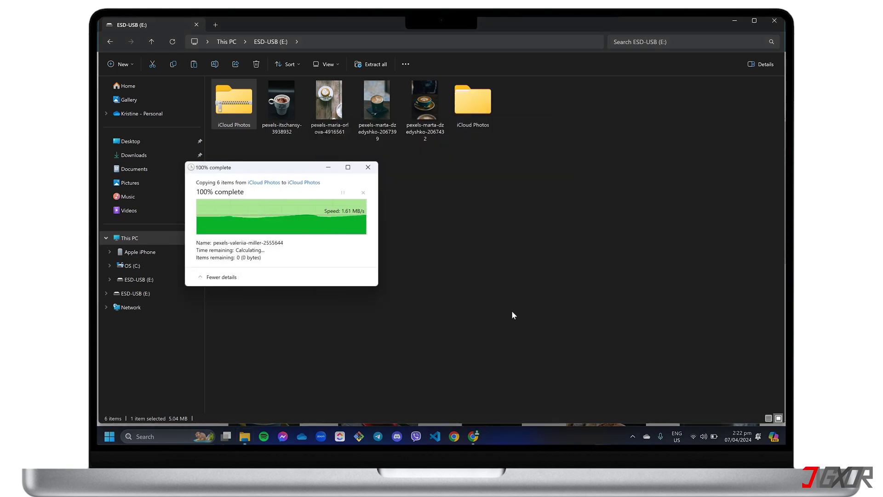
double_click(477, 112)
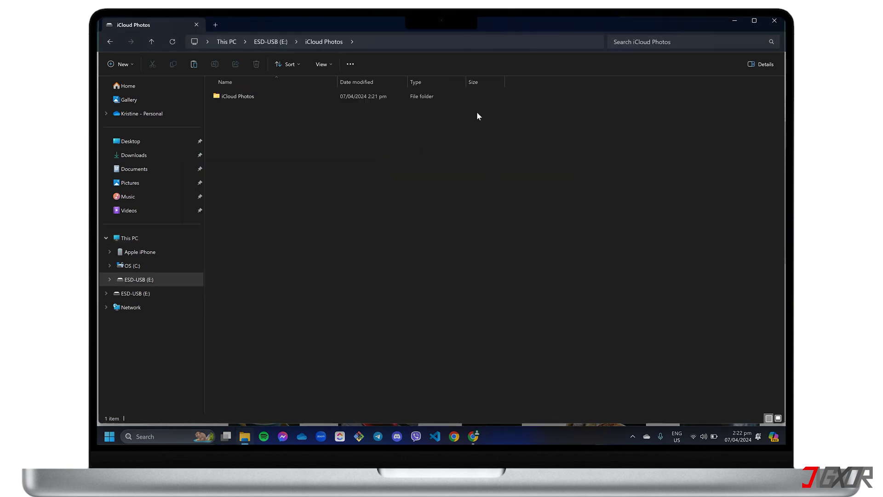
double_click(249, 97)
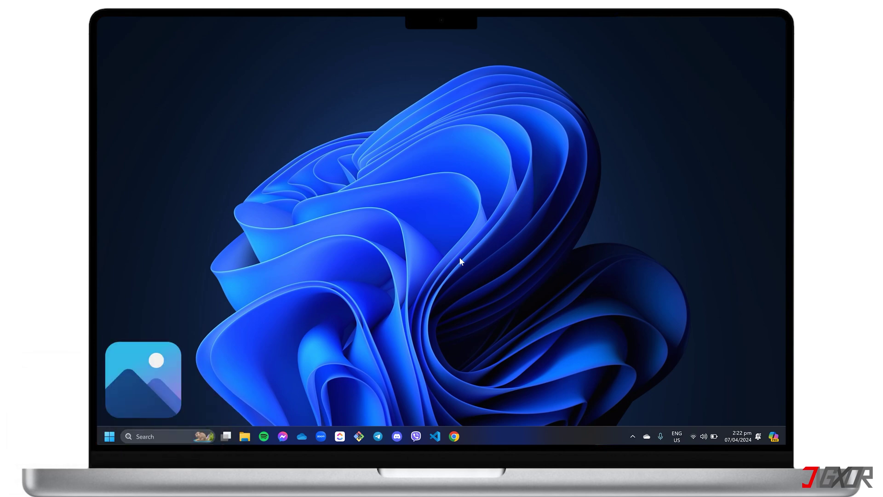
- Launch the Windows Photos app by searching 'photos' from the Start menu
key(super)
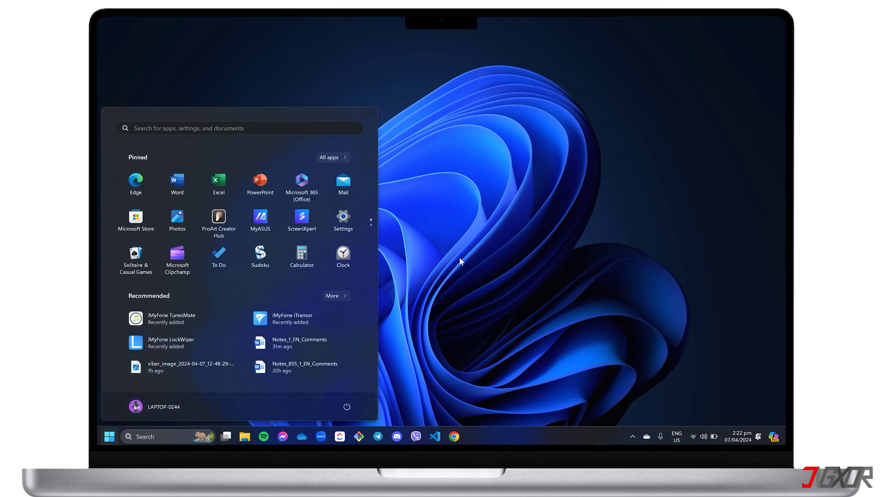
text(photos)
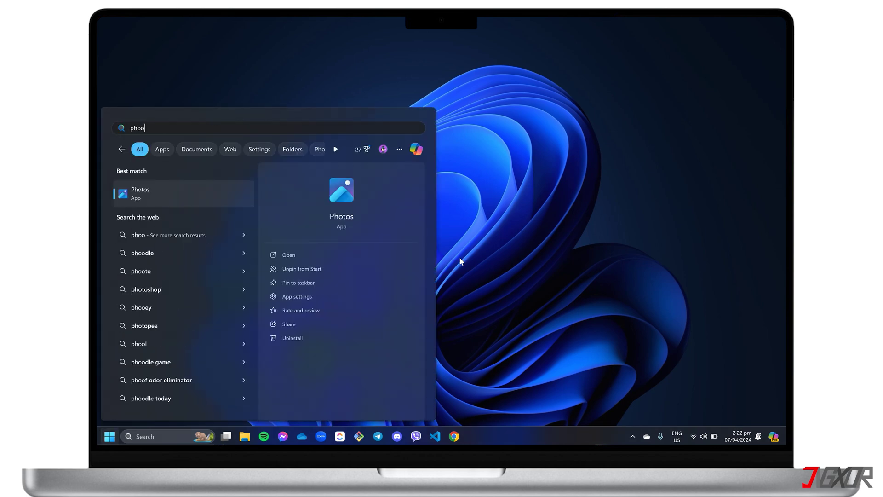
key(Return)
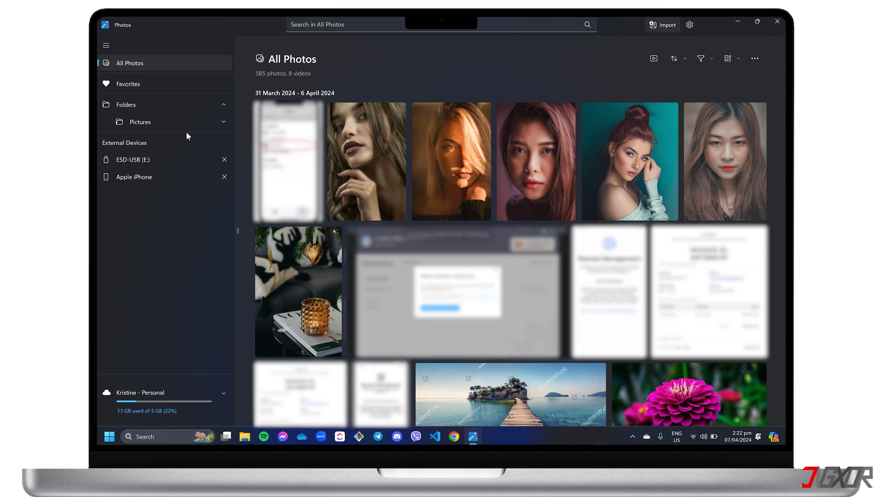
- Add the ESD-USB (E:) drive as a Photos library folder, then view the Apple iPhone's photos
right_click(138, 102)
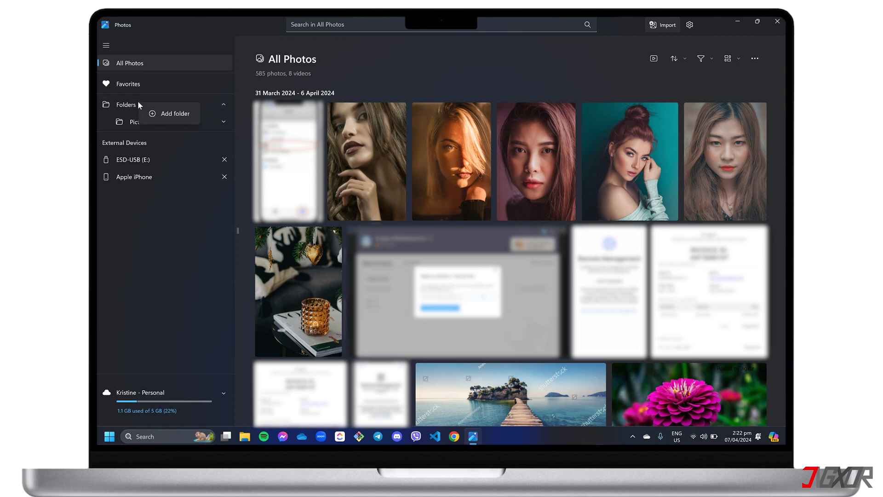
click(175, 113)
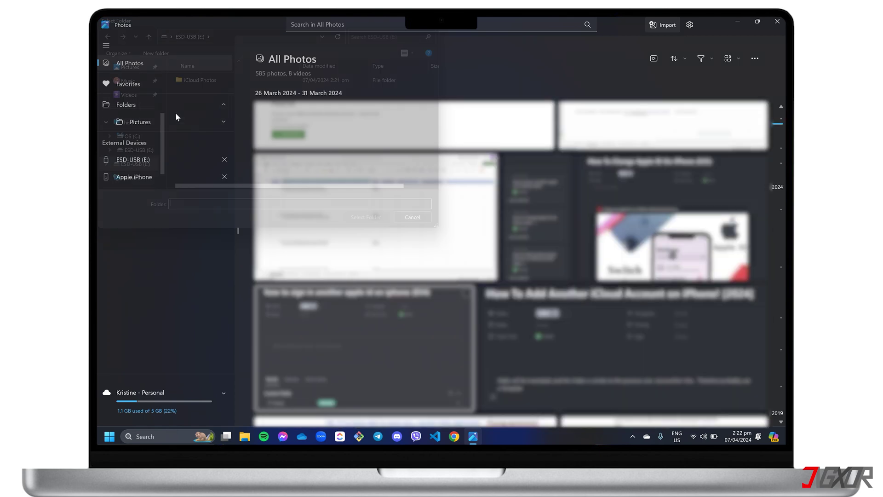
click(135, 127)
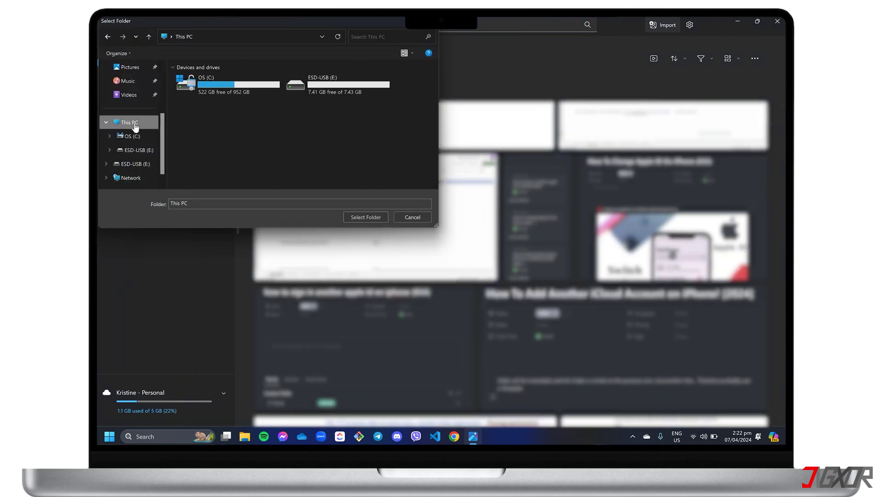
click(329, 88)
click(365, 218)
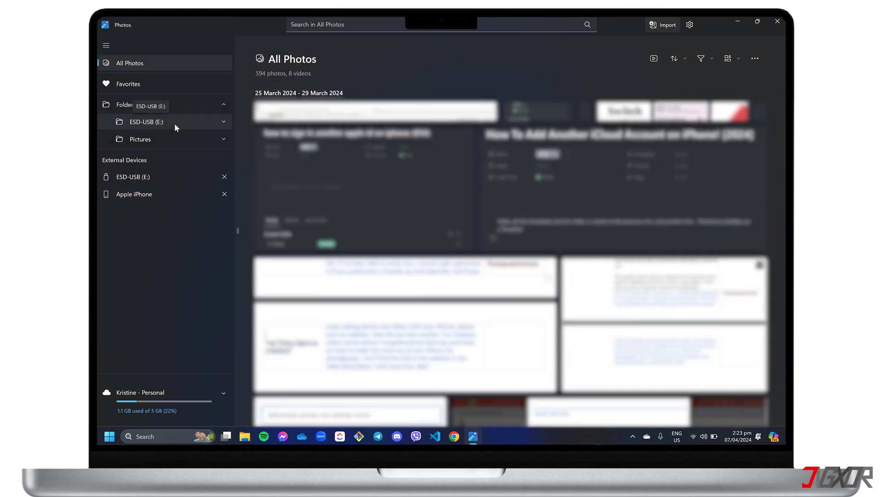
click(141, 195)
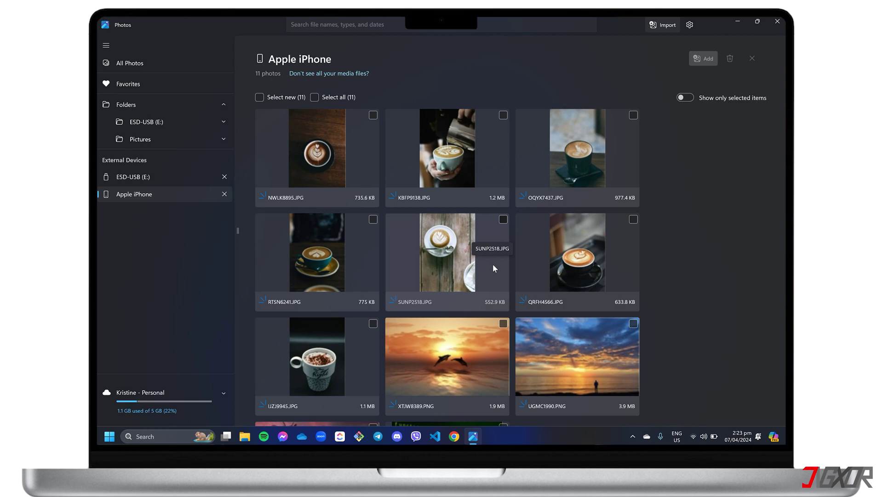
- Select all 11 iPhone photos and import them into the ESD-USB (E:) drive
click(373, 115)
click(504, 115)
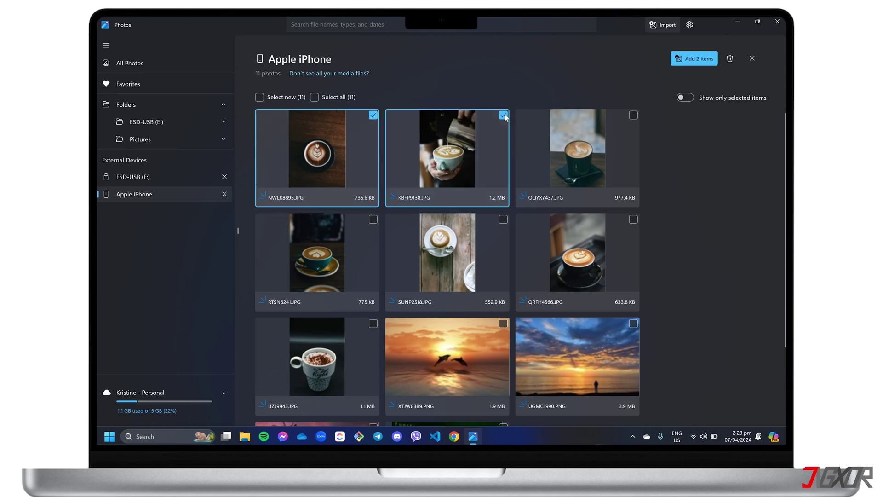
click(635, 116)
click(315, 96)
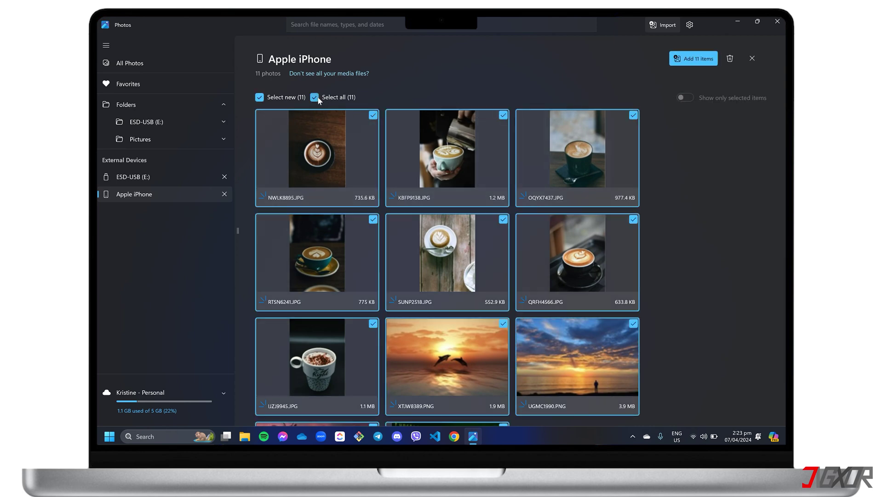
click(694, 58)
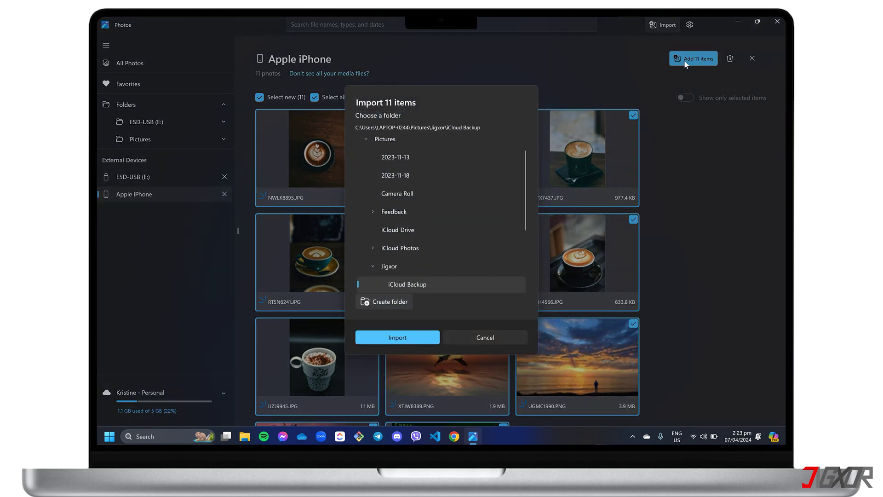
click(366, 137)
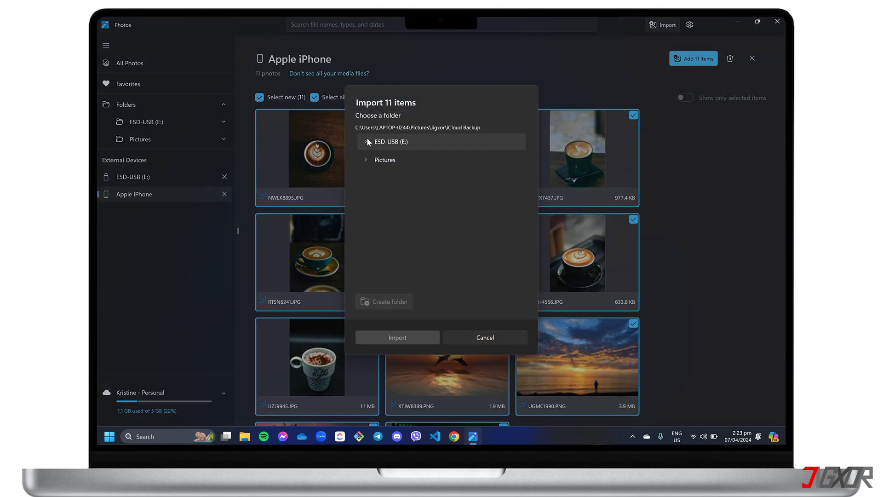
click(405, 140)
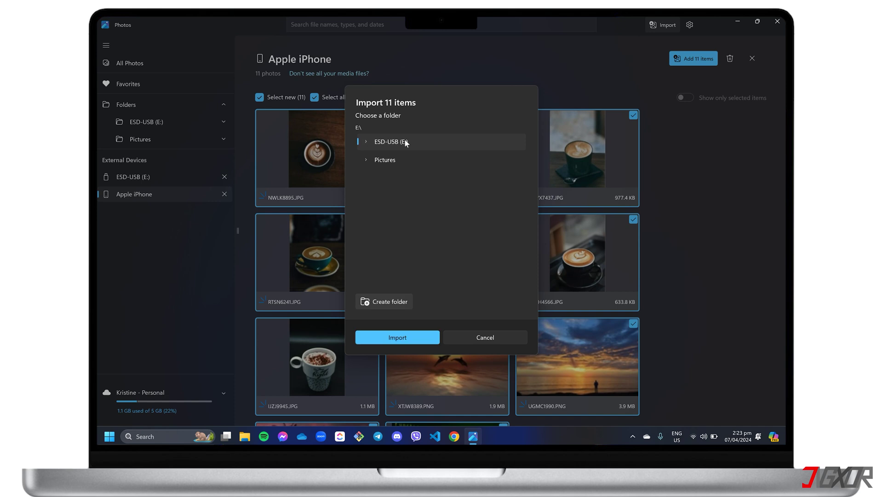
click(391, 339)
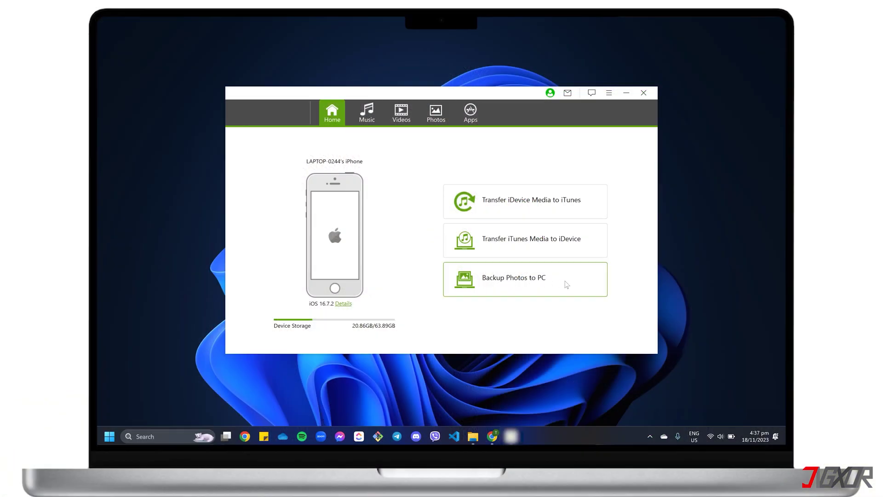
- Select four coffee photos in the iPhone's Camera Roll
click(436, 112)
click(534, 169)
click(600, 171)
click(593, 233)
click(534, 219)
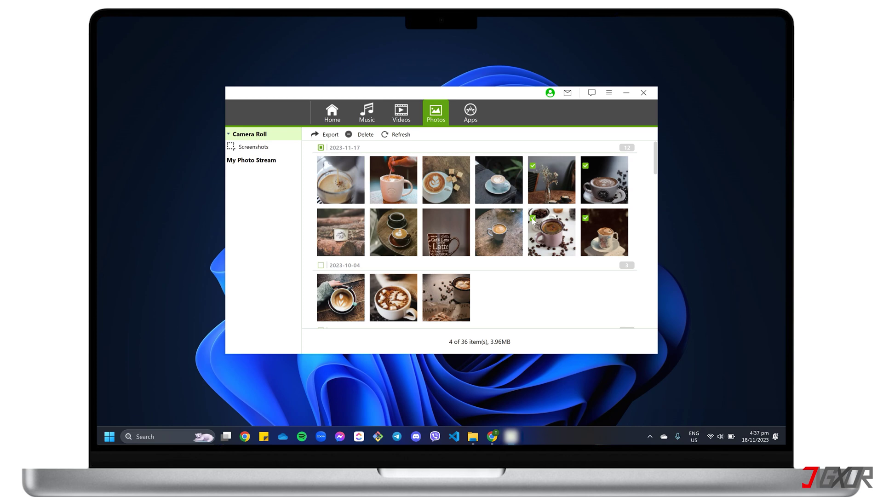
- Export the four selected photos to the PC, saving them on ESD-USB (E:)
click(330, 135)
click(331, 146)
click(538, 220)
click(539, 413)
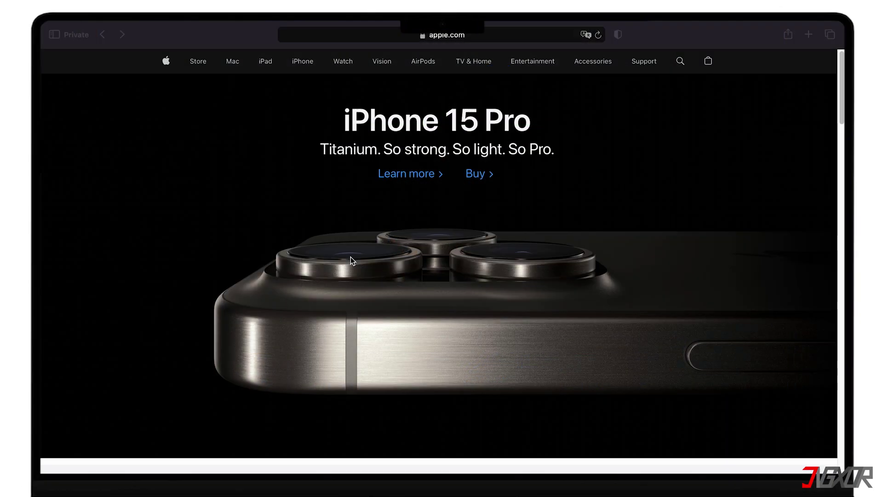
- Scroll down to read the iPhone photography course page and its 80% discount offer
scroll(351, 257, down, 5)
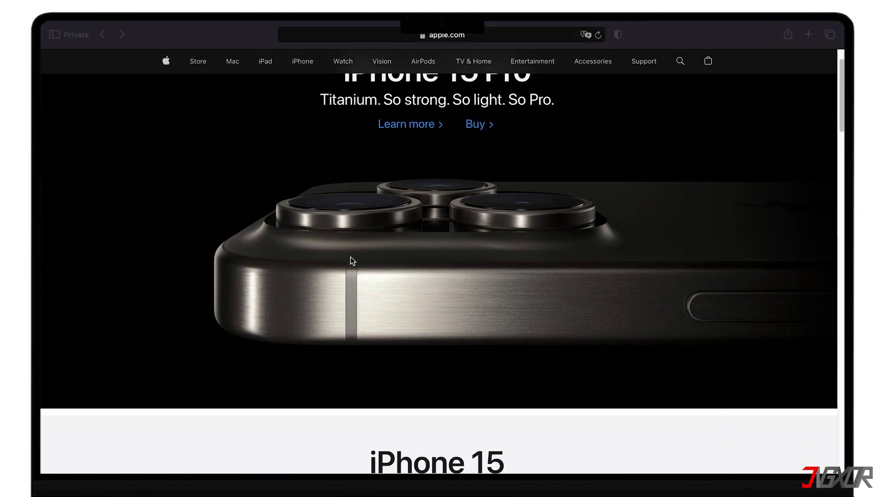
scroll(351, 257, down, 3)
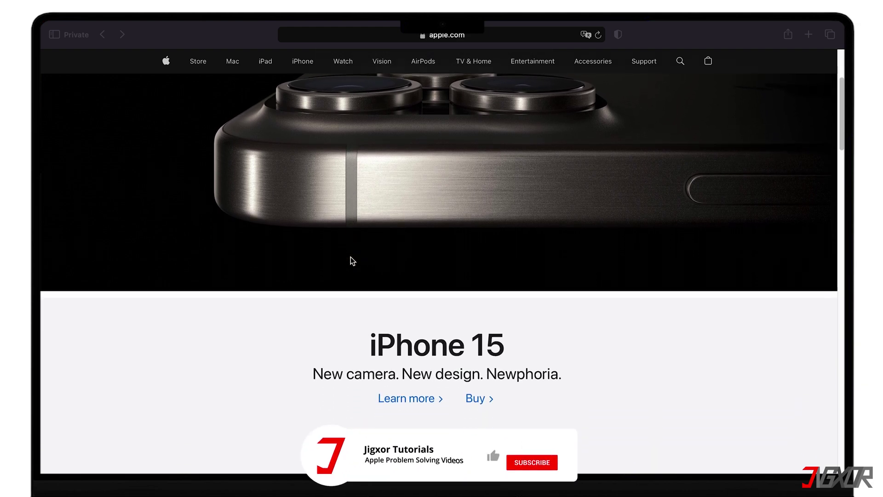
scroll(351, 261, down, 3)
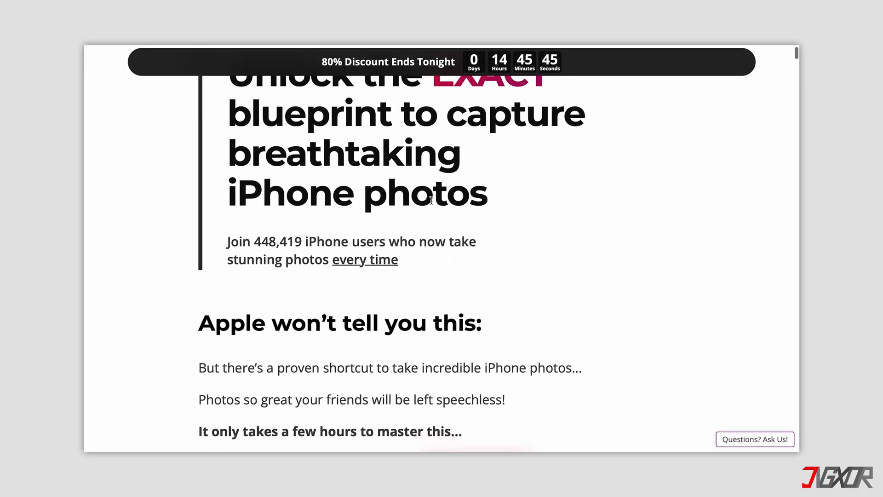
scroll(431, 200, down, 4)
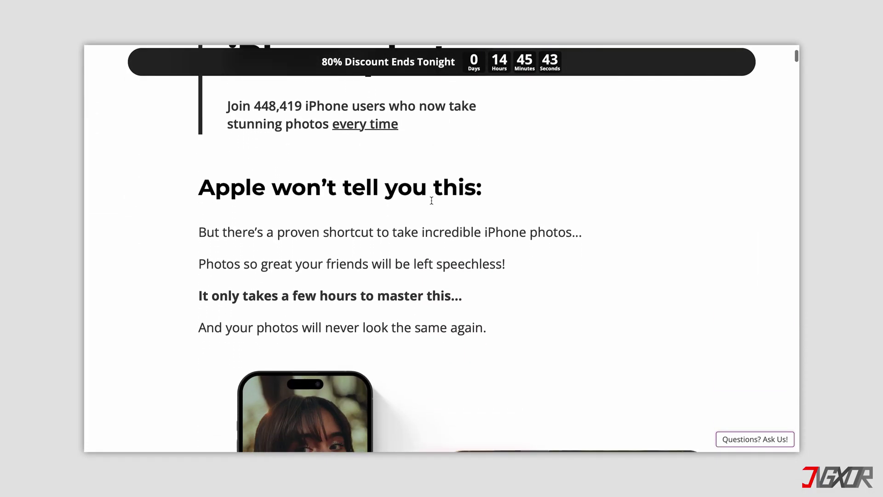